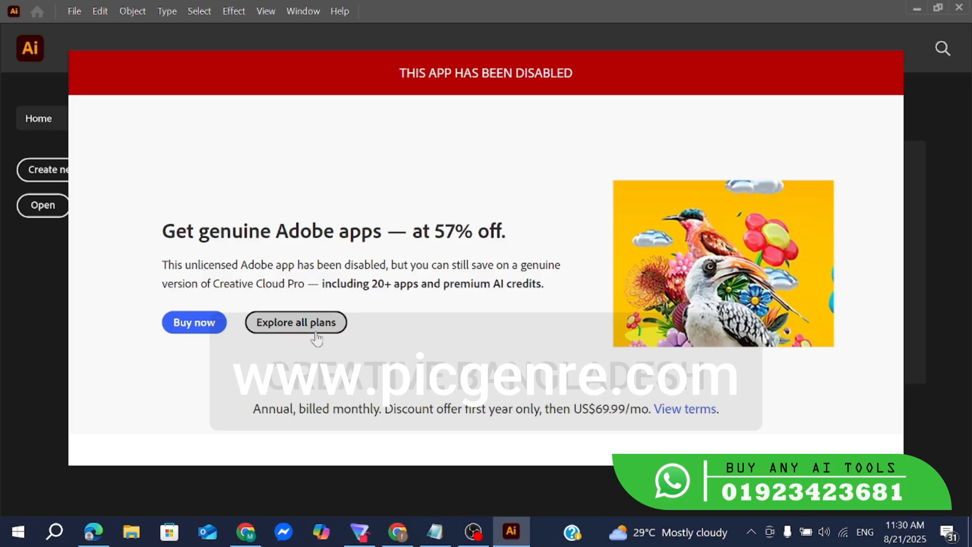
# - Search Windows for "fire" to reach Firewall & network protection, and open Windows Defender Firewall with Advanced Security
pyautogui.click(335, 330)
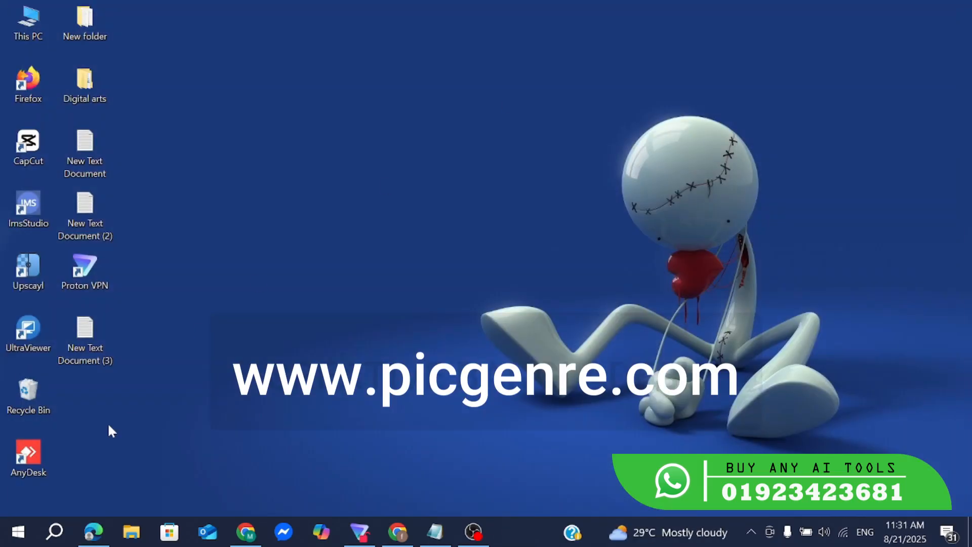
pyautogui.click(54, 531)
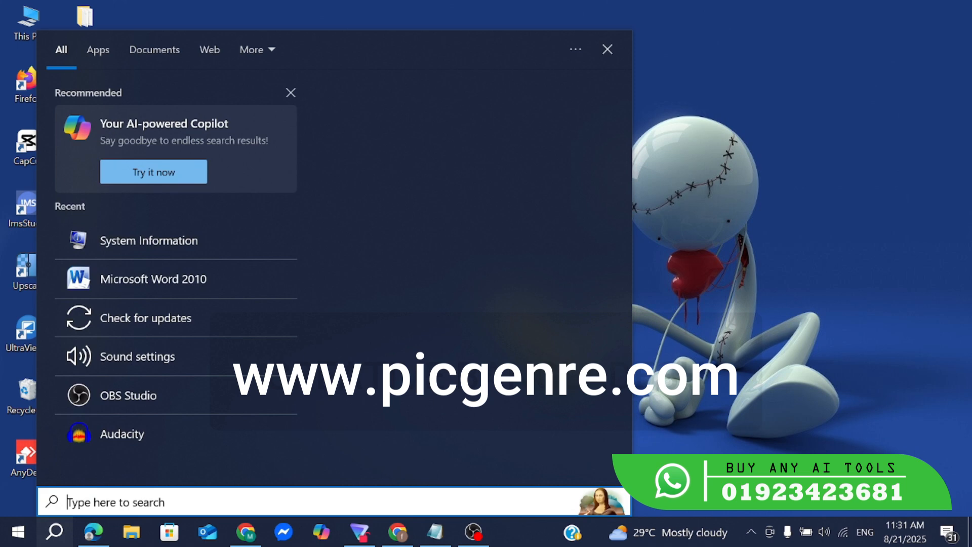
pyautogui.write('fir')
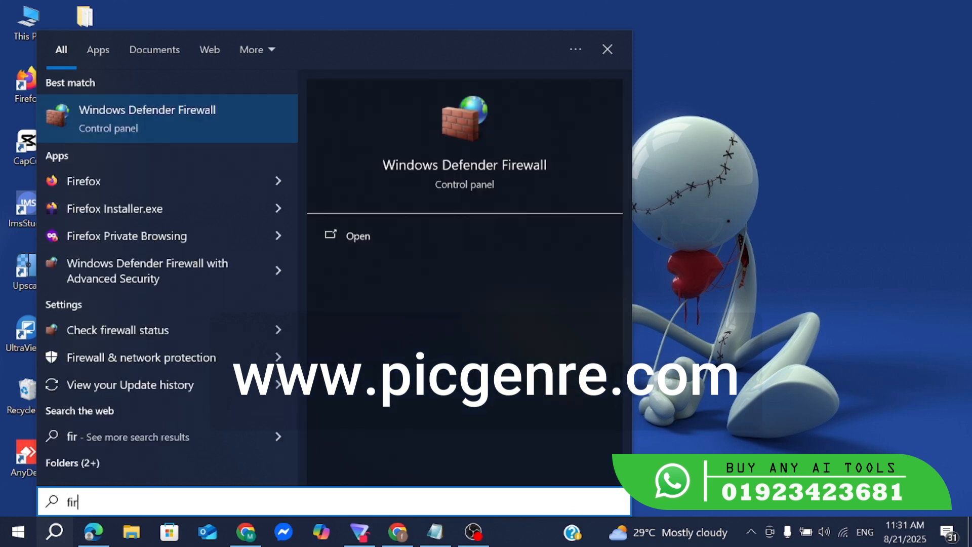
pyautogui.write('e')
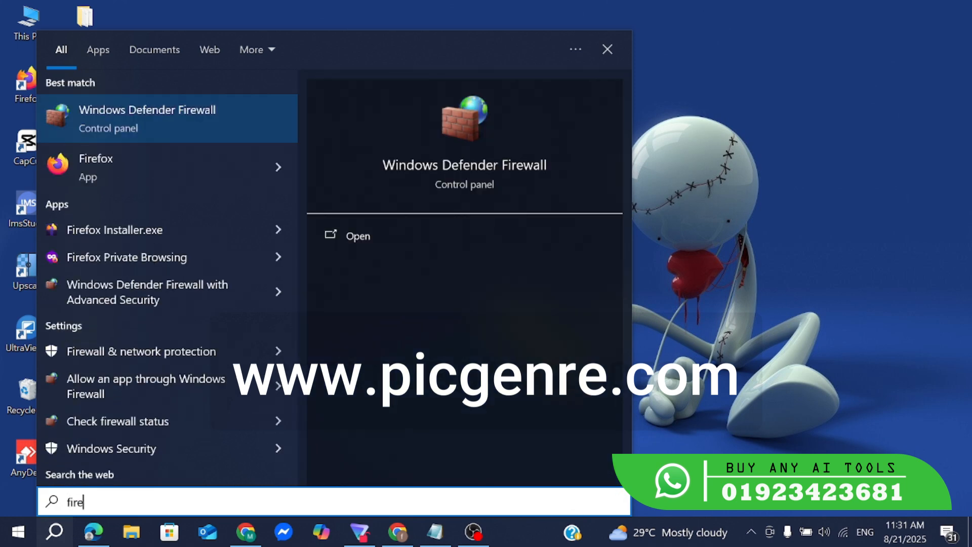
pyautogui.click(123, 353)
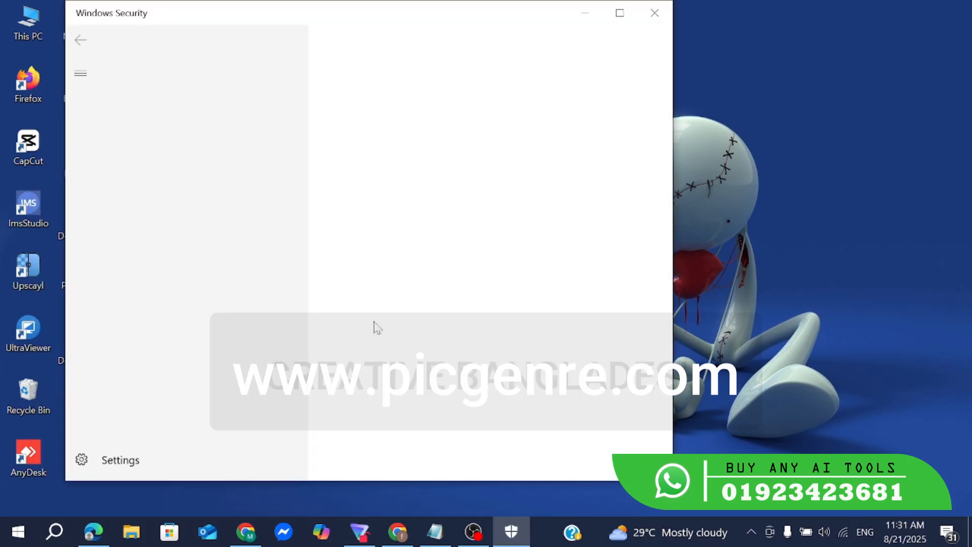
pyautogui.scroll(-3, 339, 314)
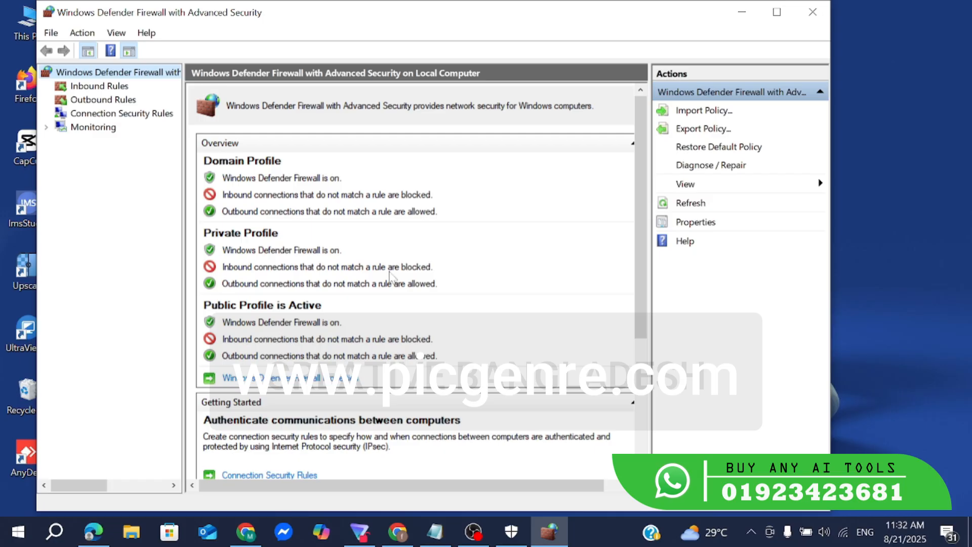
# - Start a new inbound rule of type Program and proceed to its program path
pyautogui.click(104, 87)
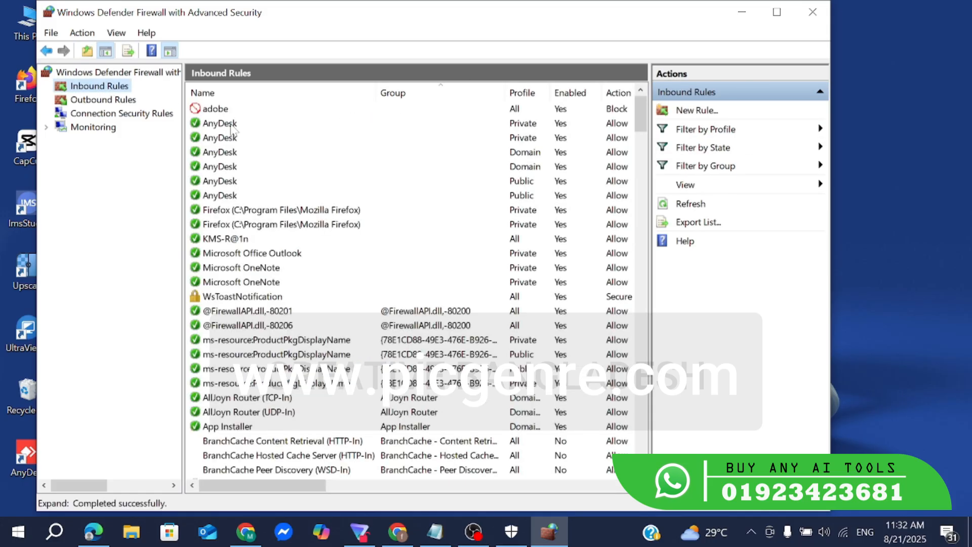
pyautogui.click(709, 118)
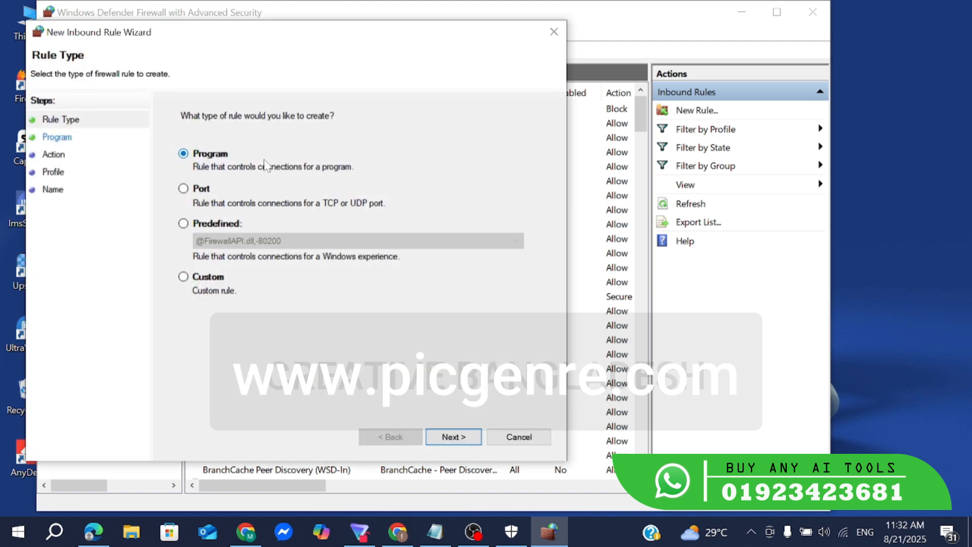
pyautogui.click(453, 437)
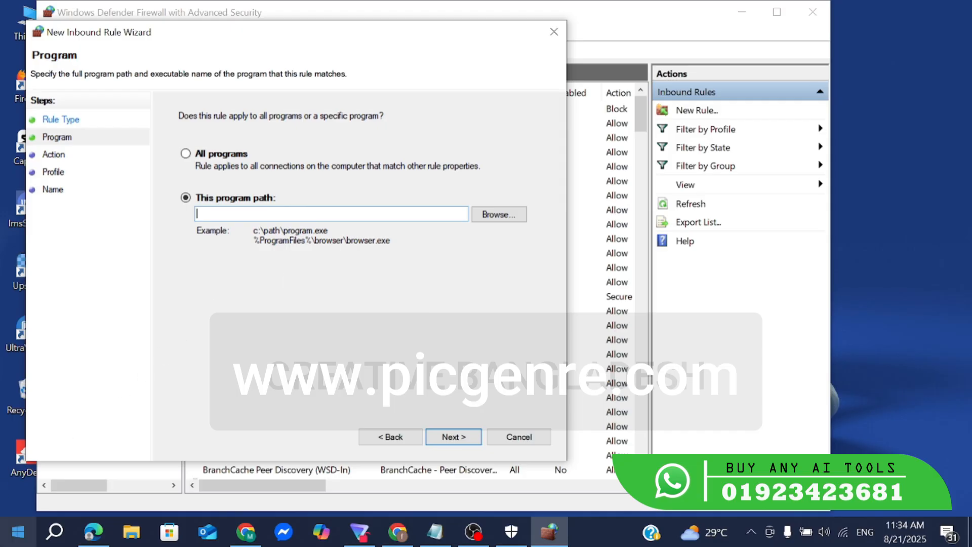
# - Open the file location of the Adobe Illustrator 2023 entry in the installed apps list
pyautogui.click(19, 532)
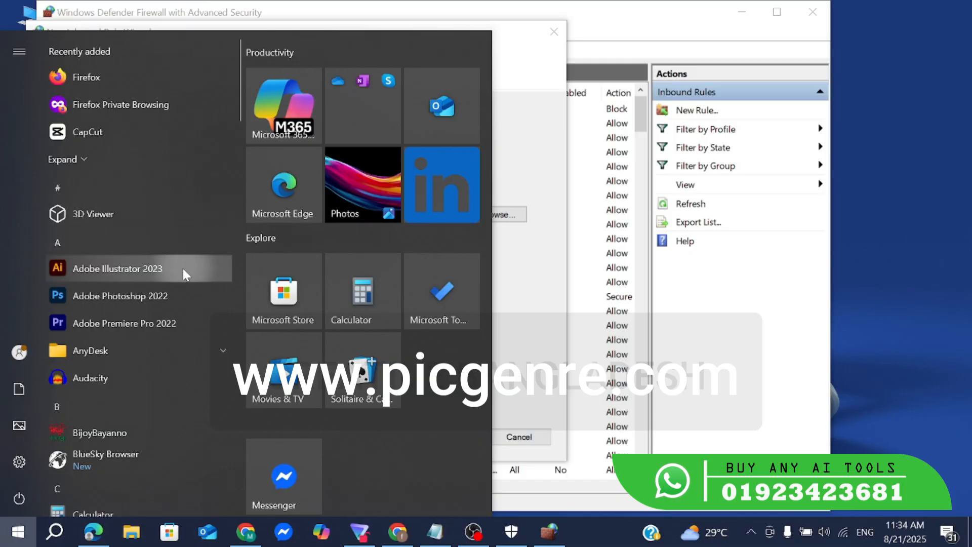
pyautogui.rightClick(148, 274)
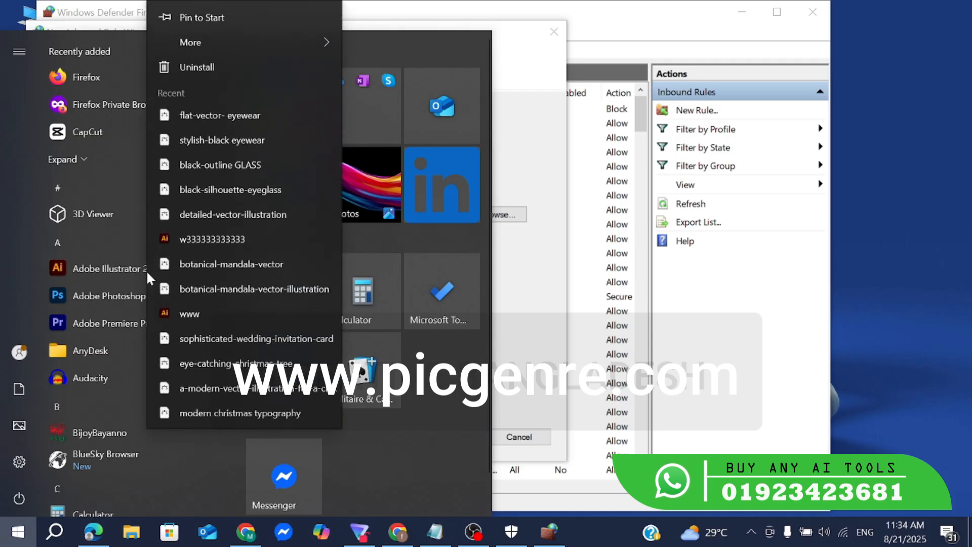
pyautogui.moveTo(279, 43)
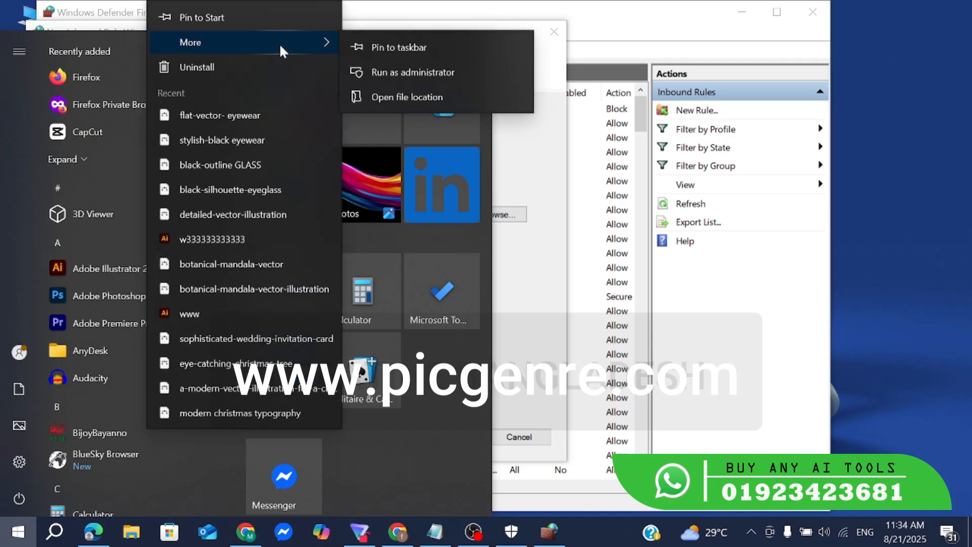
pyautogui.click(426, 96)
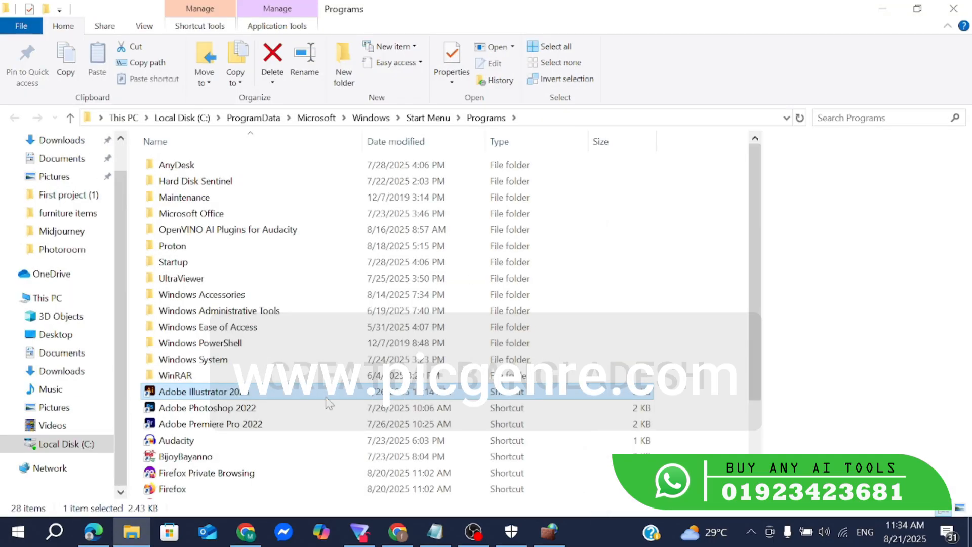
# - Copy the full target path from the Adobe Illustrator 2023 shortcut's properties and close them without changes
pyautogui.rightClick(249, 399)
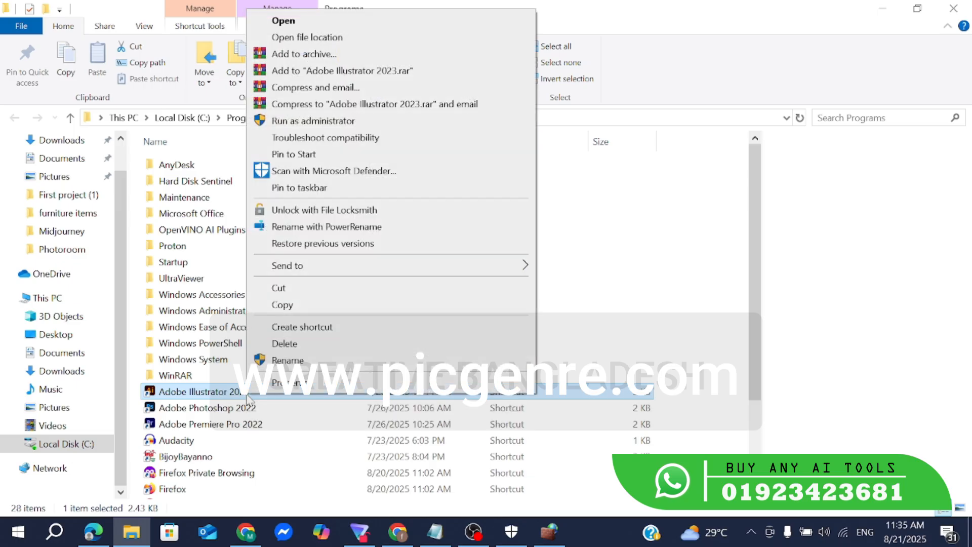
pyautogui.click(278, 388)
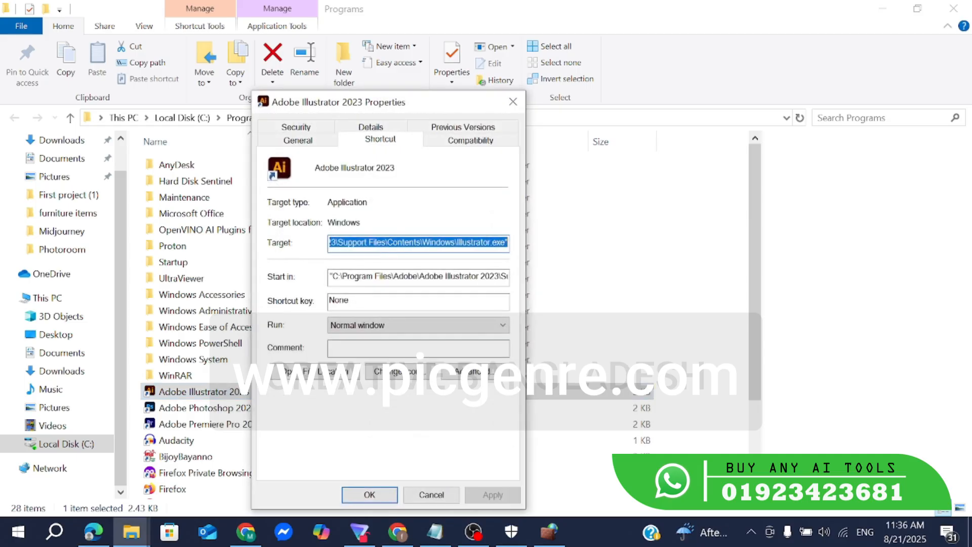
pyautogui.rightClick(379, 243)
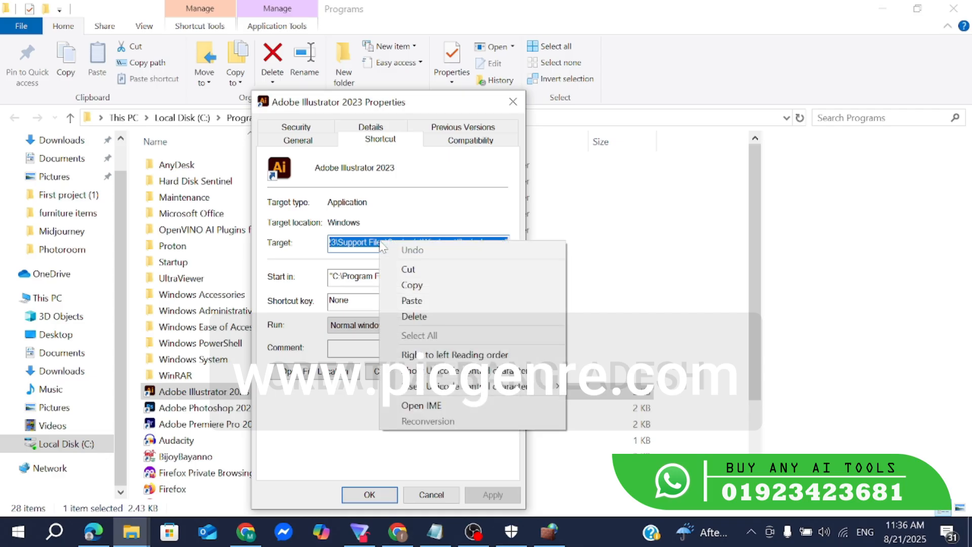
pyautogui.click(419, 285)
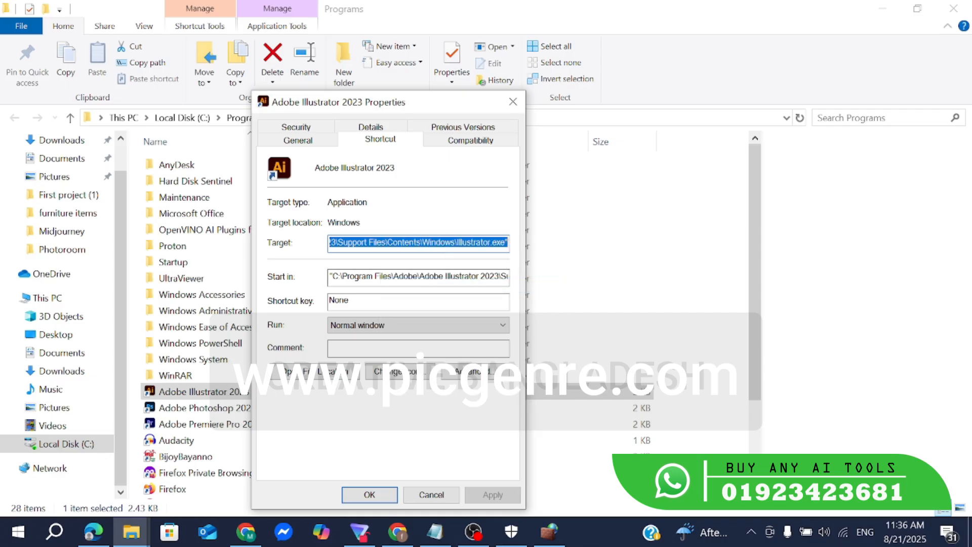
pyautogui.click(431, 494)
# - Return to the inbound rule and set its program path to the copied Illustrator.exe path without the surrounding quotation marks
pyautogui.click(563, 540)
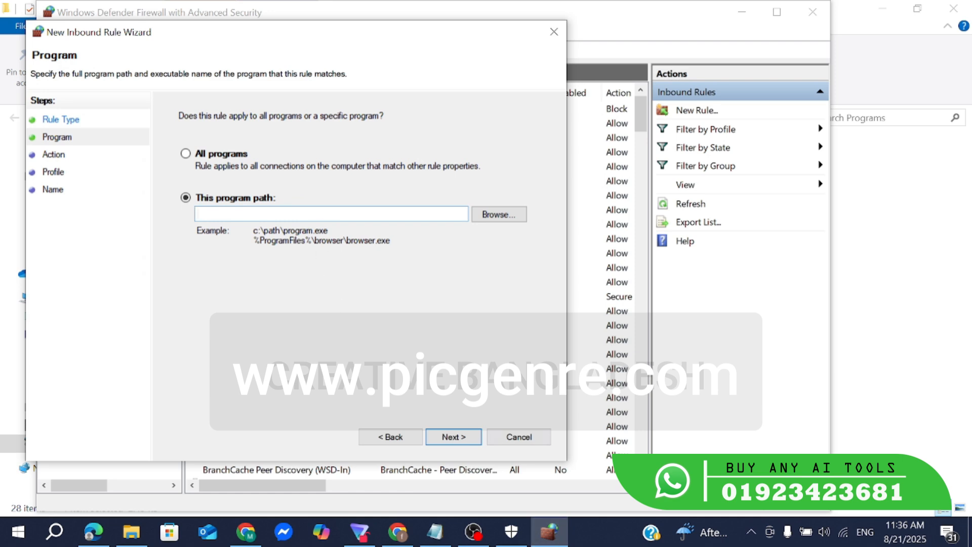
pyautogui.hotkey('ctrl', 'v')
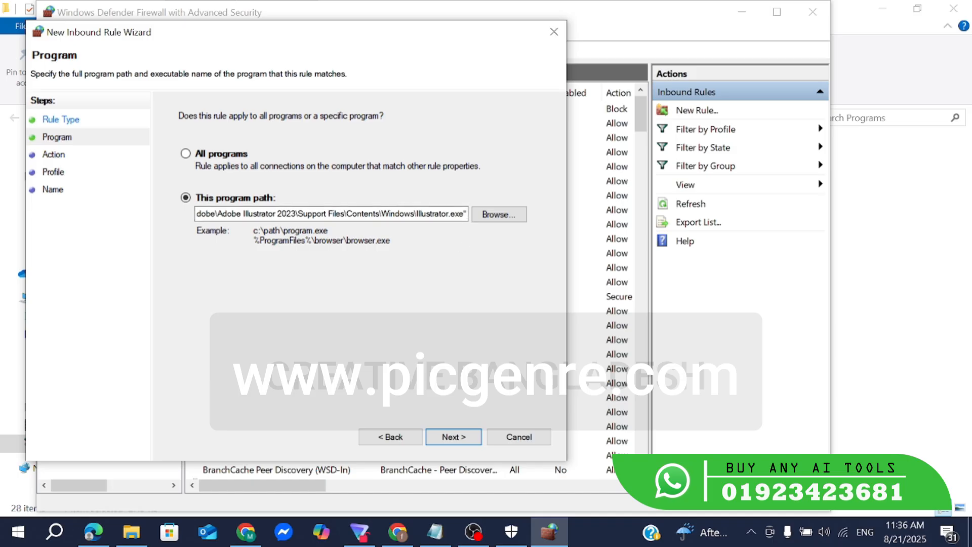
pyautogui.press('BackSpace')
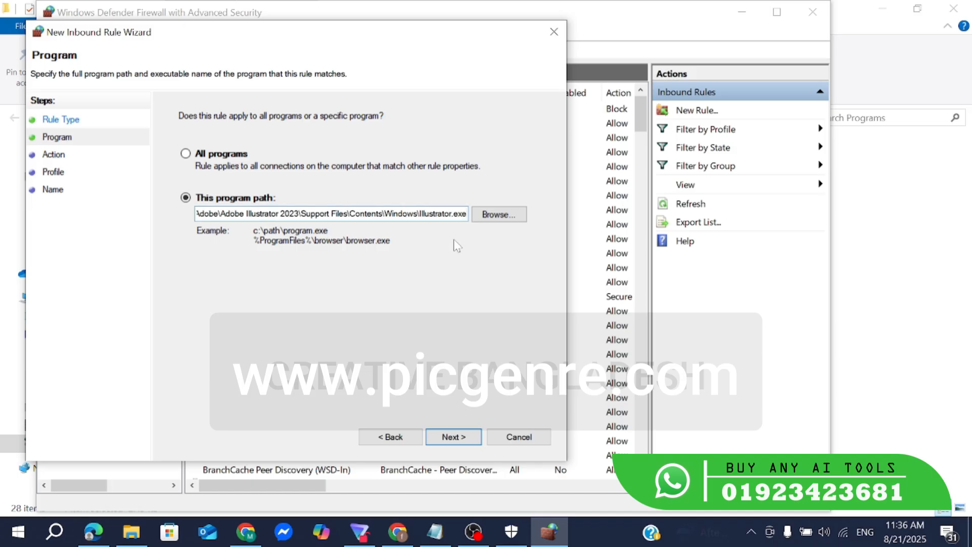
pyautogui.moveTo(270, 214); pyautogui.dragTo(191, 218)
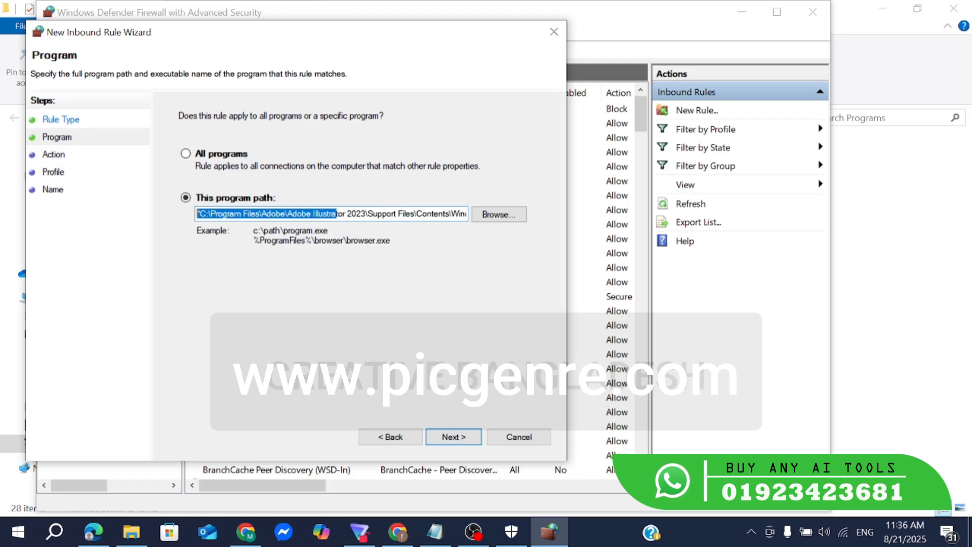
pyautogui.click(200, 214)
pyautogui.press('BackSpace')
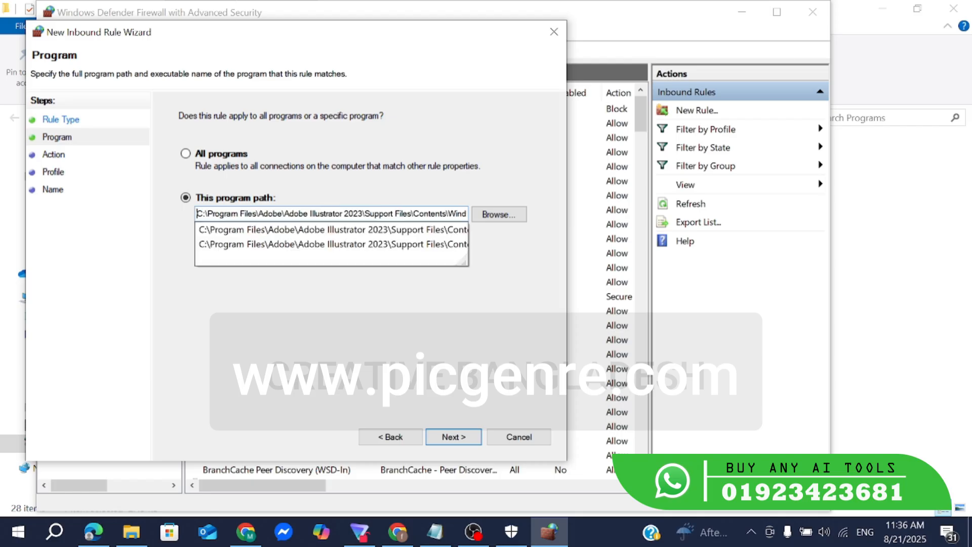
pyautogui.click(455, 437)
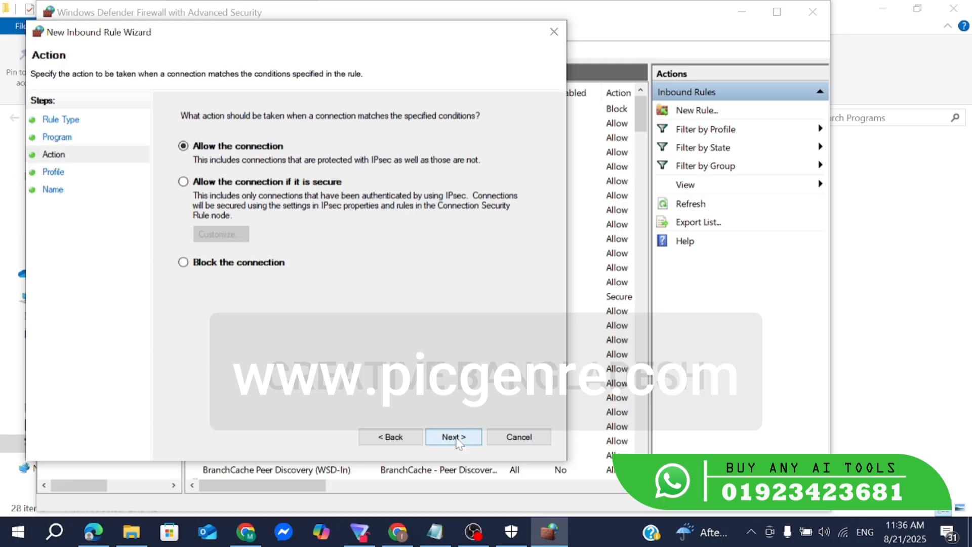
# - Set the inbound rule to block the connection on the Domain, Private and Public profiles, and finish it with the name "adobe illustrator"
pyautogui.click(197, 271)
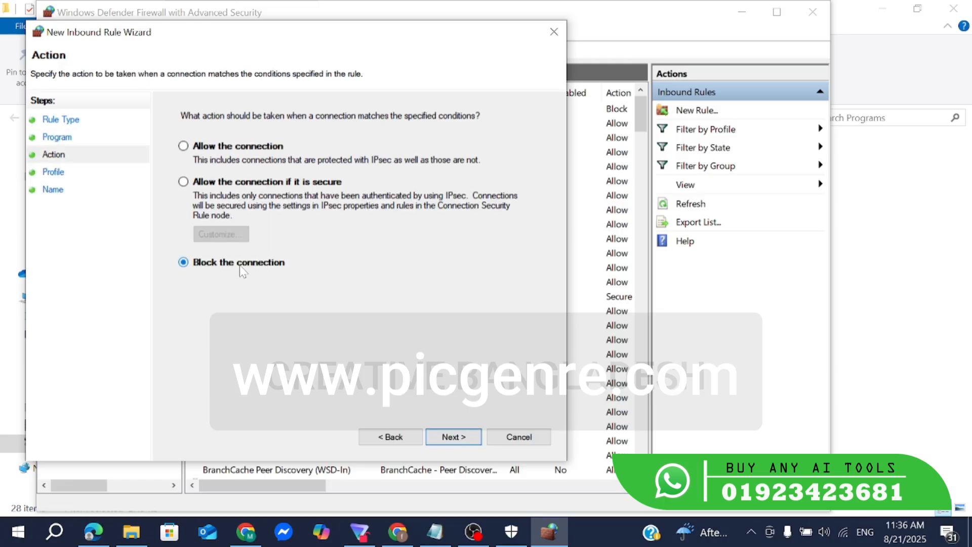
pyautogui.click(452, 435)
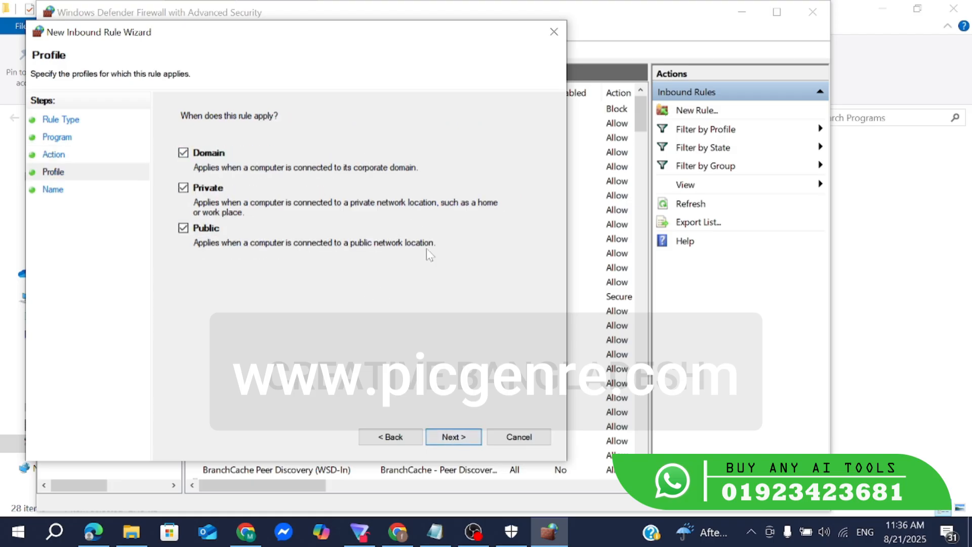
pyautogui.click(451, 435)
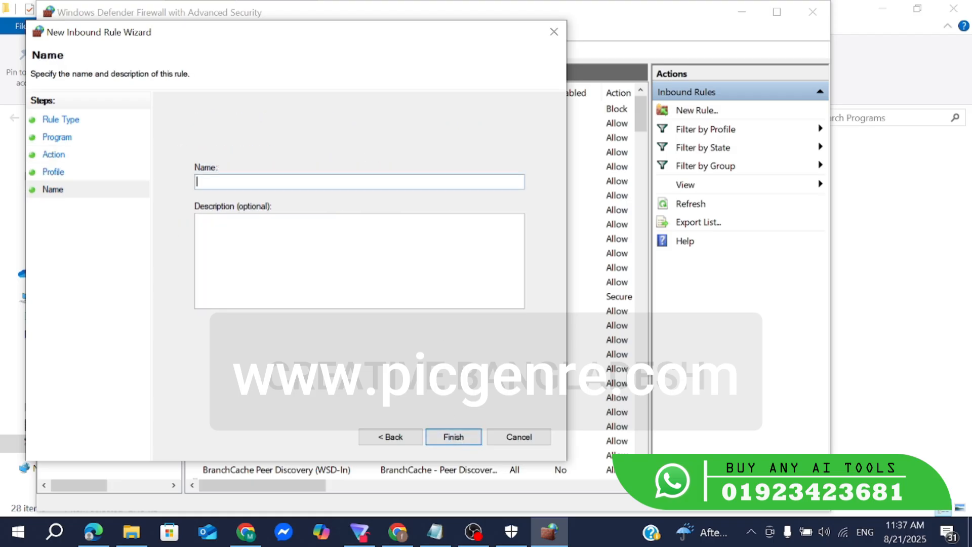
pyautogui.write('adobe illustrator')
pyautogui.click(454, 438)
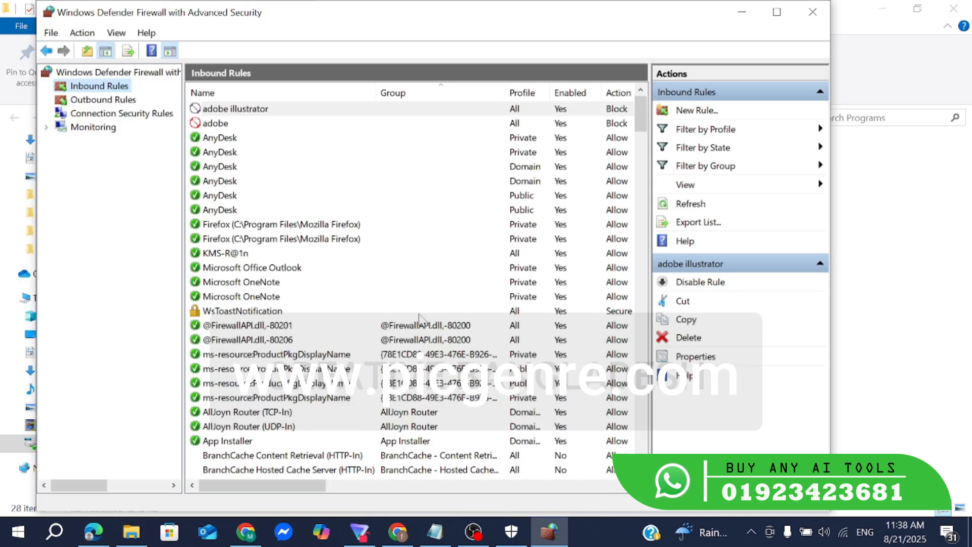
# - Start a new outbound rule of type Program with the copied Illustrator.exe path as program path, stripped of its quotation marks
pyautogui.click(117, 104)
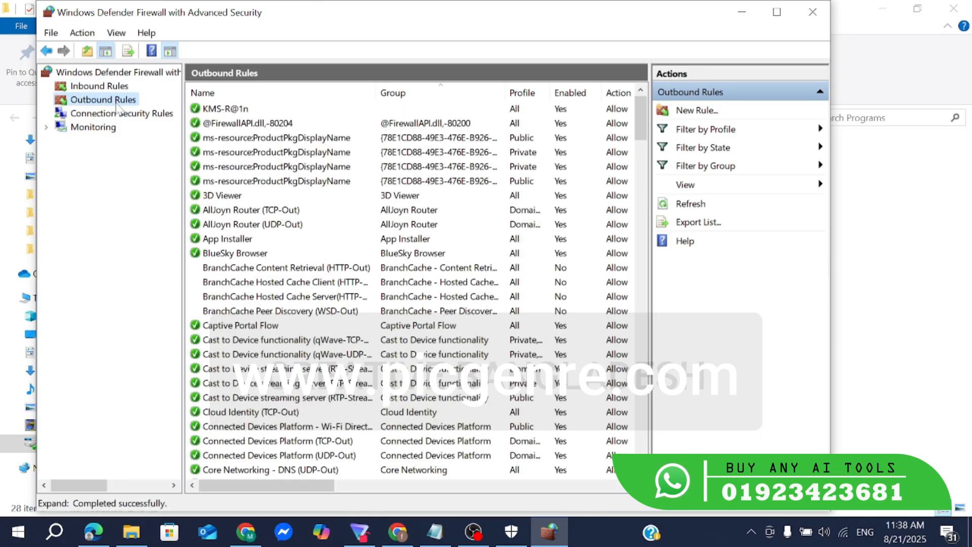
pyautogui.click(717, 114)
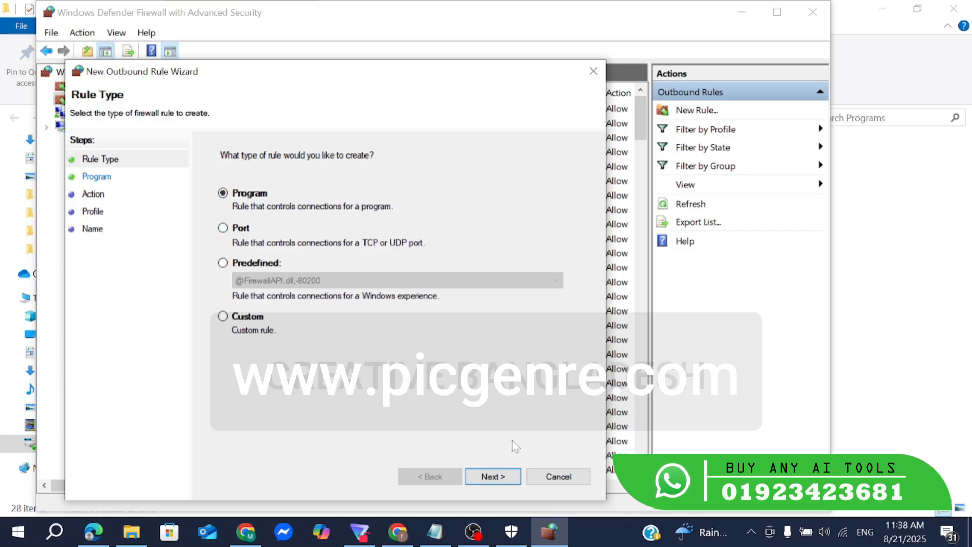
pyautogui.click(493, 476)
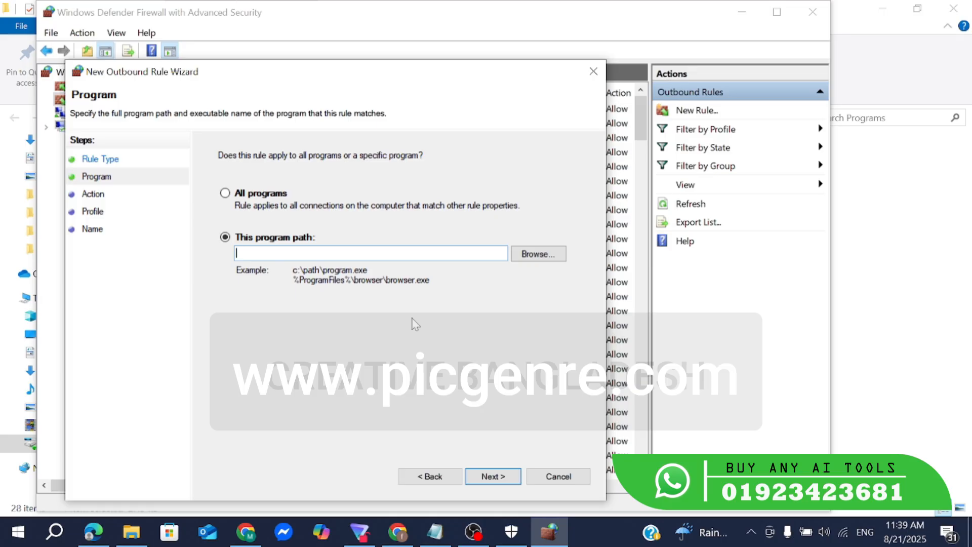
pyautogui.hotkey('ctrl', 'v')
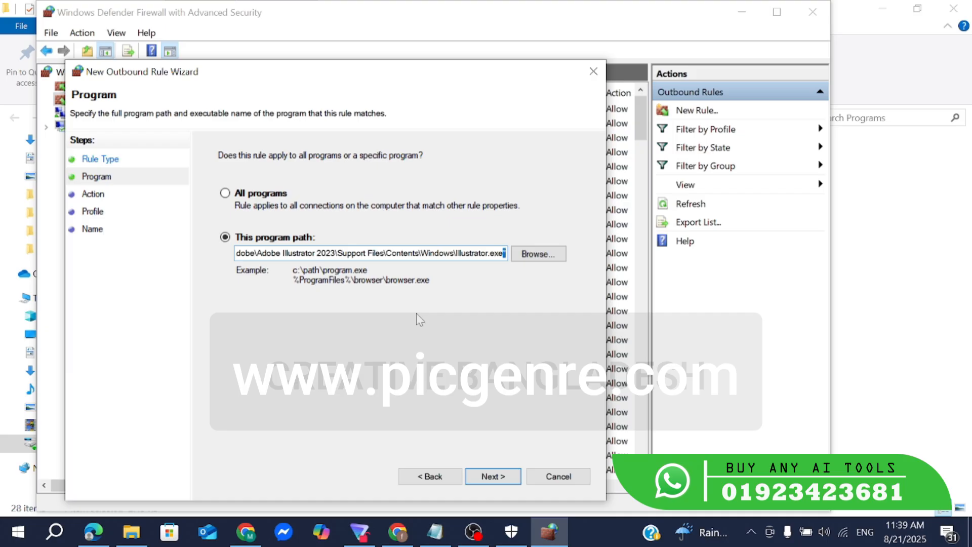
pyautogui.press('BackSpace')
pyautogui.moveTo(270, 253); pyautogui.dragTo(233, 253)
pyautogui.click(237, 253)
pyautogui.press('BackSpace')
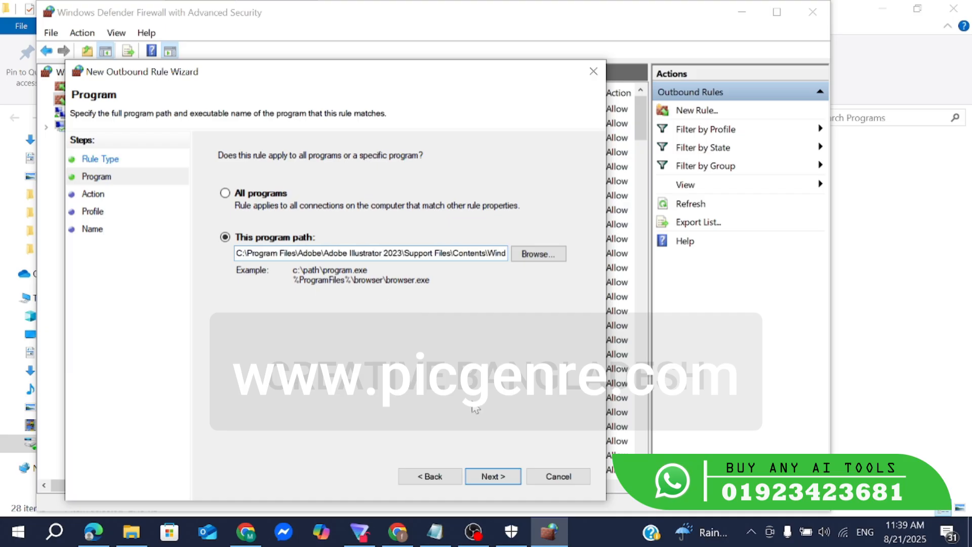
pyautogui.click(504, 477)
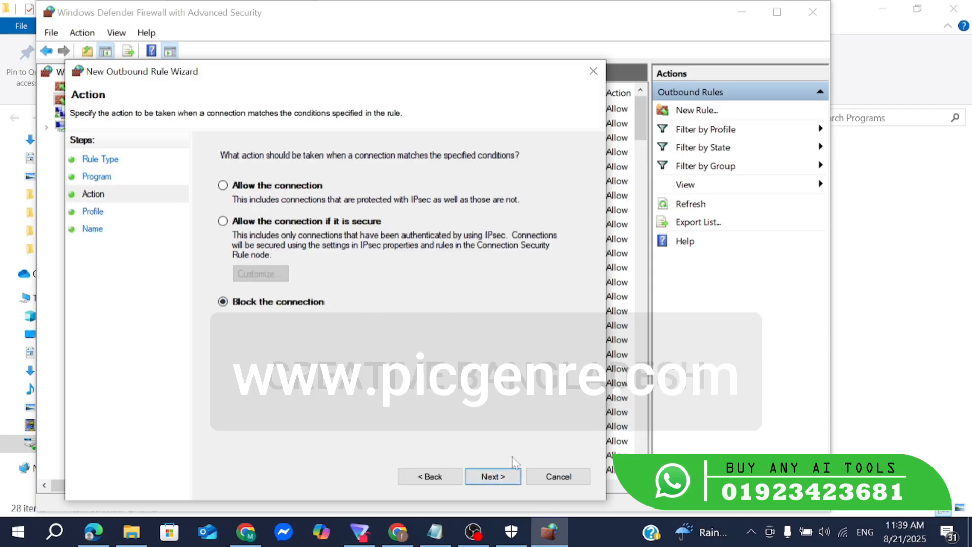
# - Set the outbound rule to block the connection on the Domain, Private and Public profiles, and finish it with the name "adobe illustrator"
pyautogui.click(505, 476)
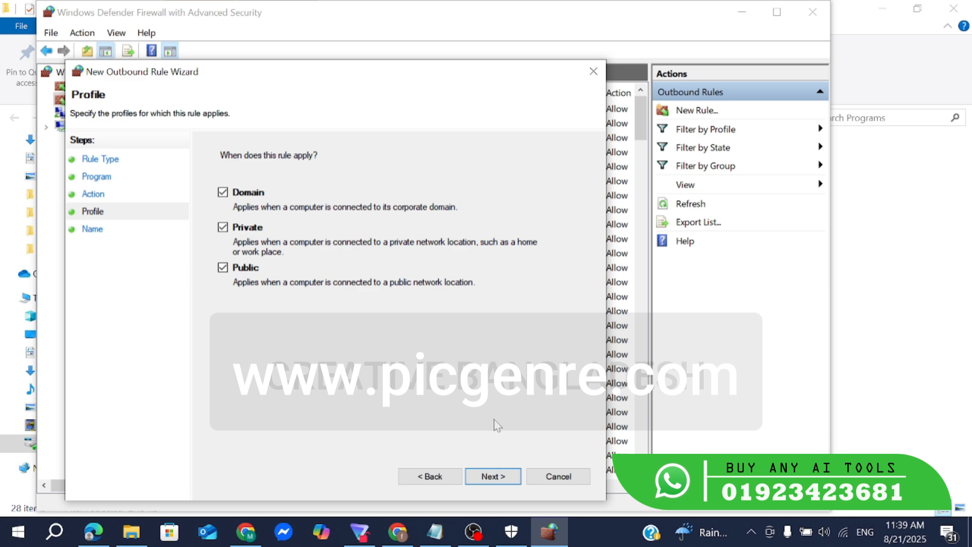
pyautogui.click(499, 473)
pyautogui.write('a')
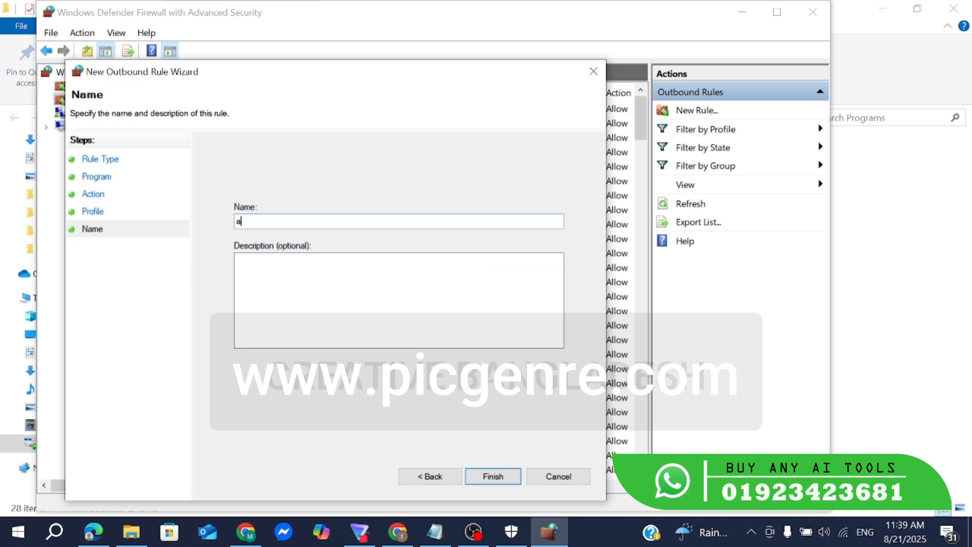
pyautogui.write('dobe illustrator')
pyautogui.click(493, 476)
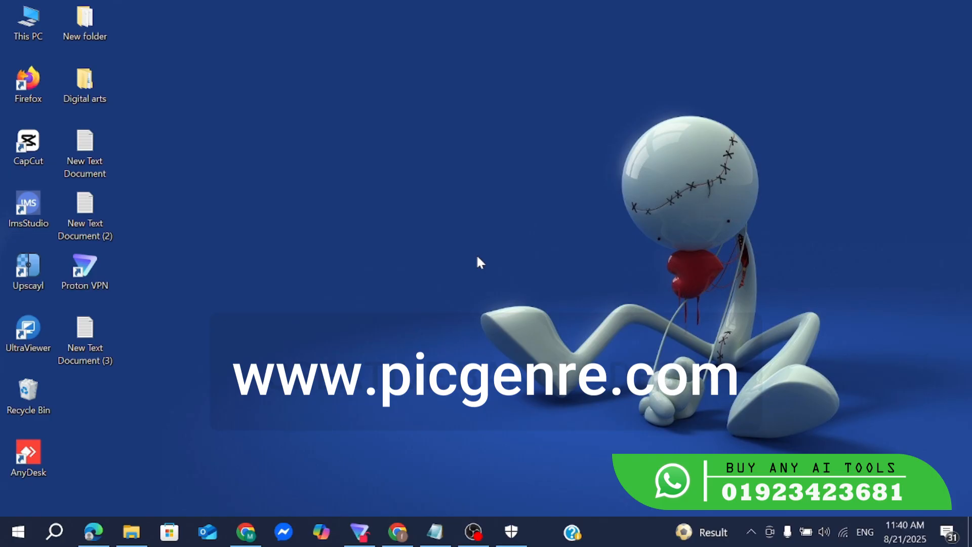
# - Launch Adobe Illustrator 2023 and create a new document from the Art & Illustration preset Poster, 457.2 x 609.6 mm
pyautogui.click(17, 530)
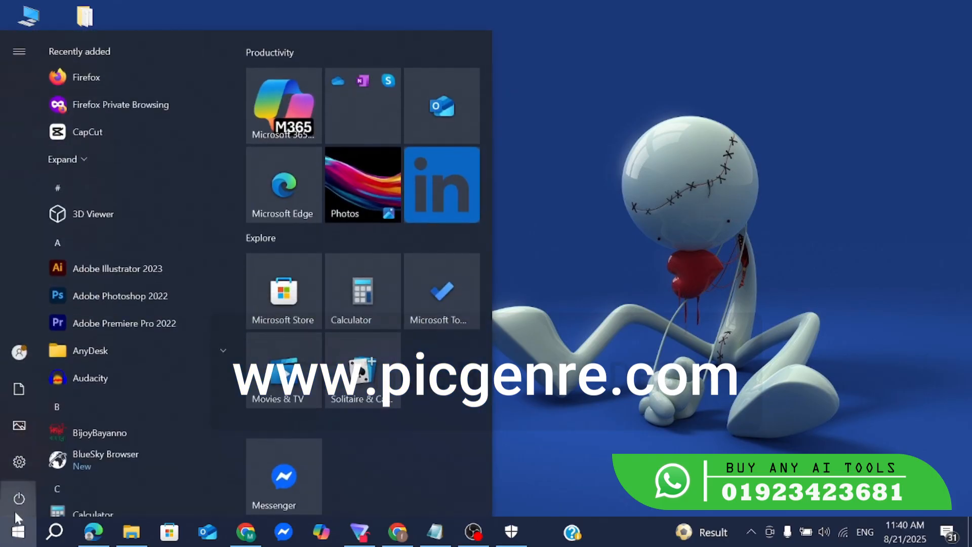
pyautogui.click(156, 269)
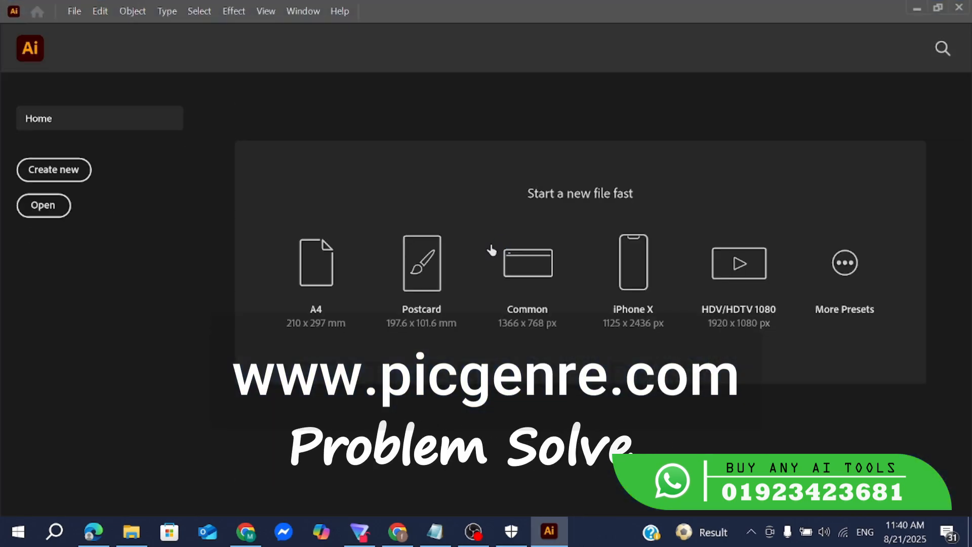
pyautogui.click(89, 171)
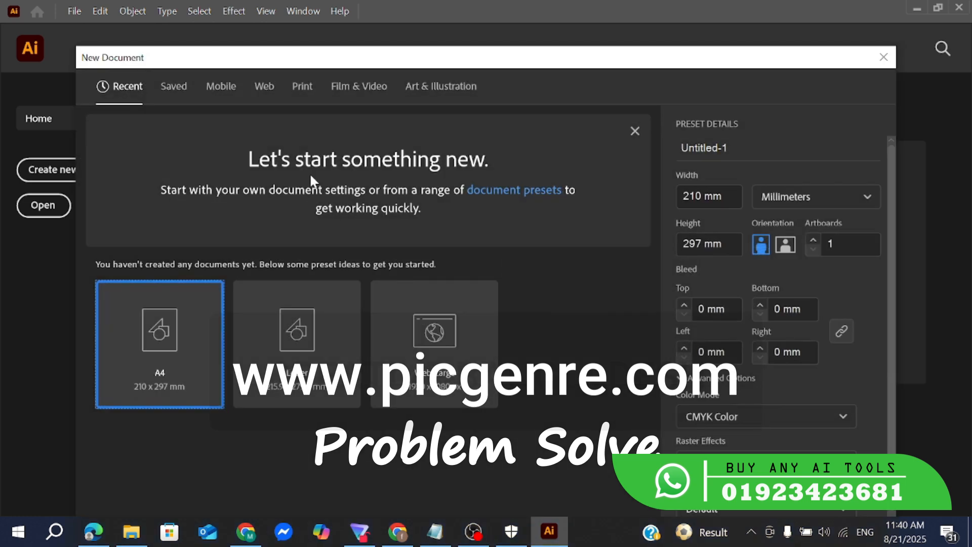
pyautogui.click(298, 201)
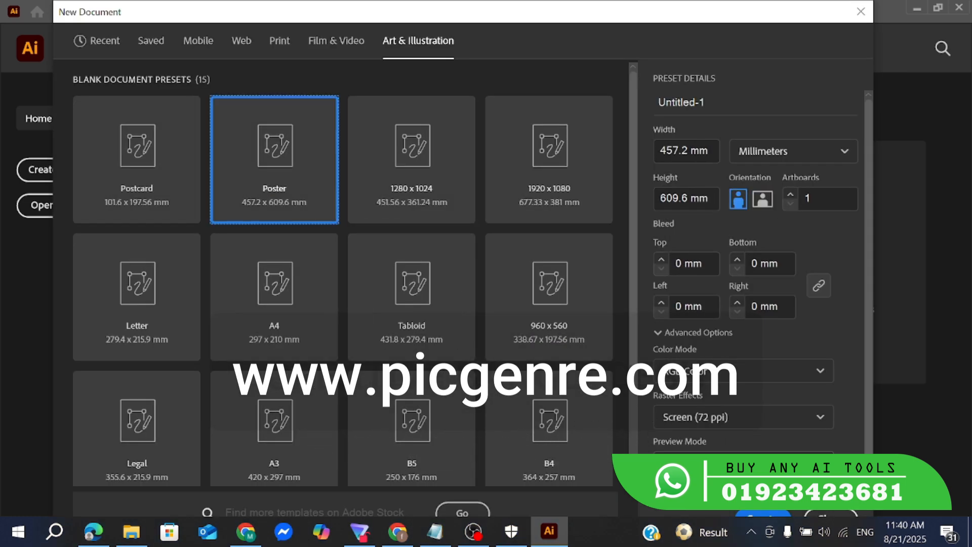
pyautogui.click(749, 514)
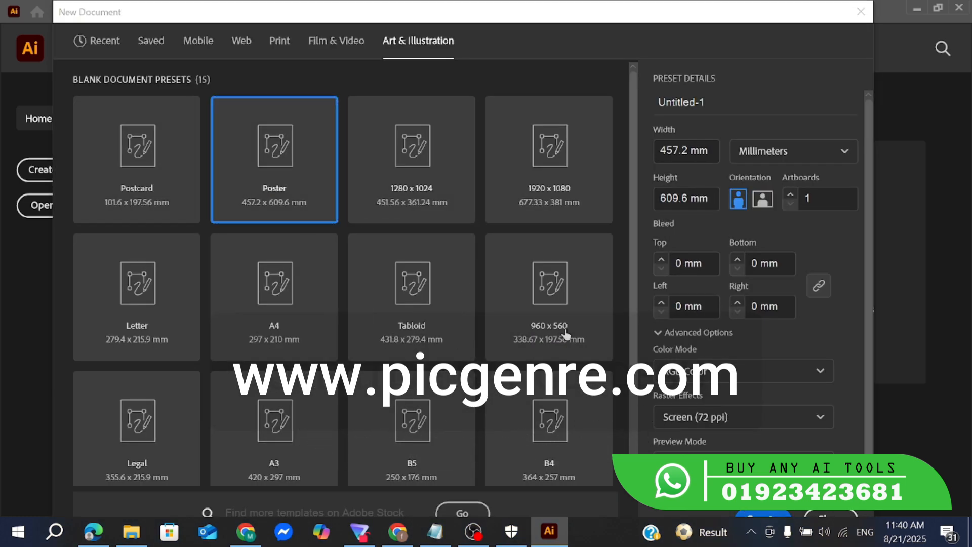